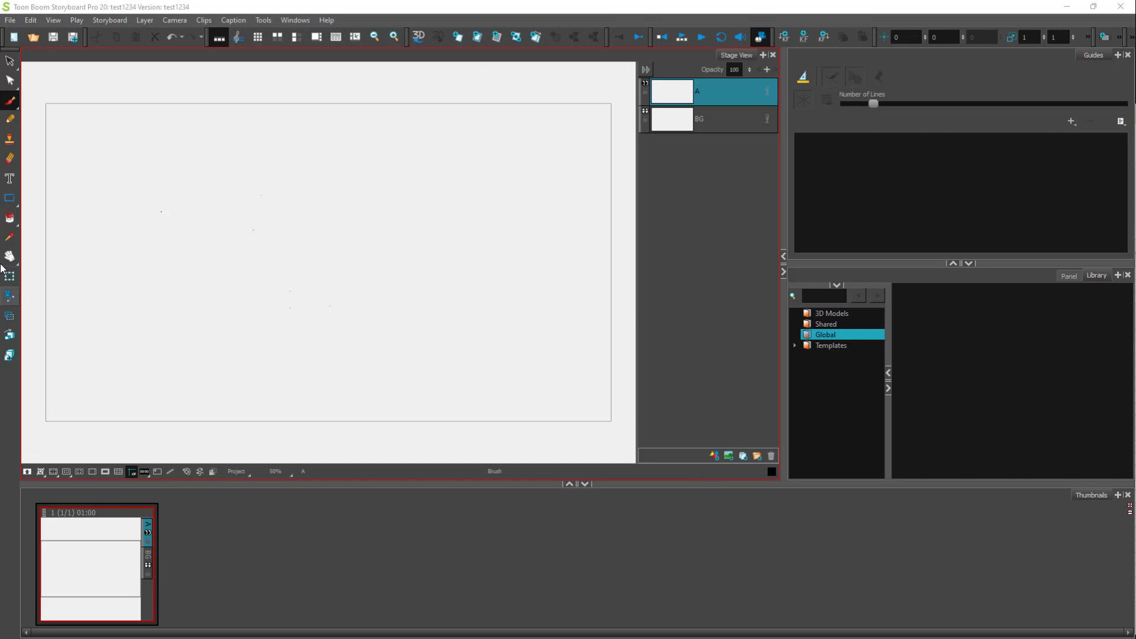
Step: Sketch a smiley face on panel 1 with brush strokes for the eyes, a V-shaped mouth and a large head outline
drag(218, 226, 303, 221)
drag(215, 270, 290, 259)
mouse_move(168, 190)
mouse_down()
mouse_move(255, 398)
mouse_move(172, 226)
mouse_up()
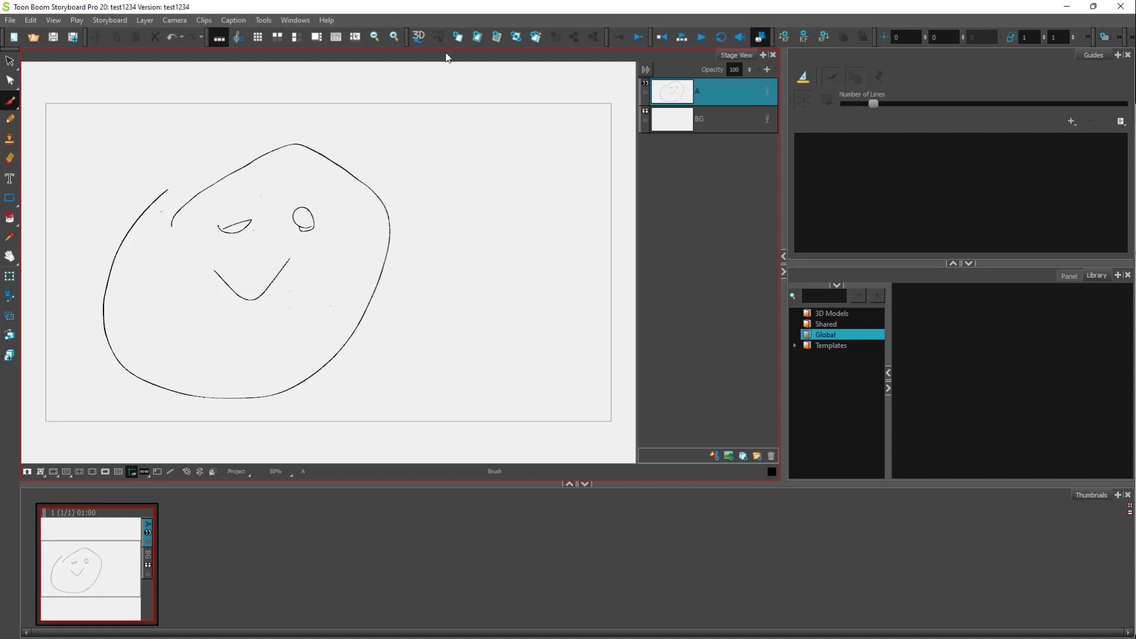
Step: Add panel 2 and draw a face on it with two eyes and an outline
click(459, 39)
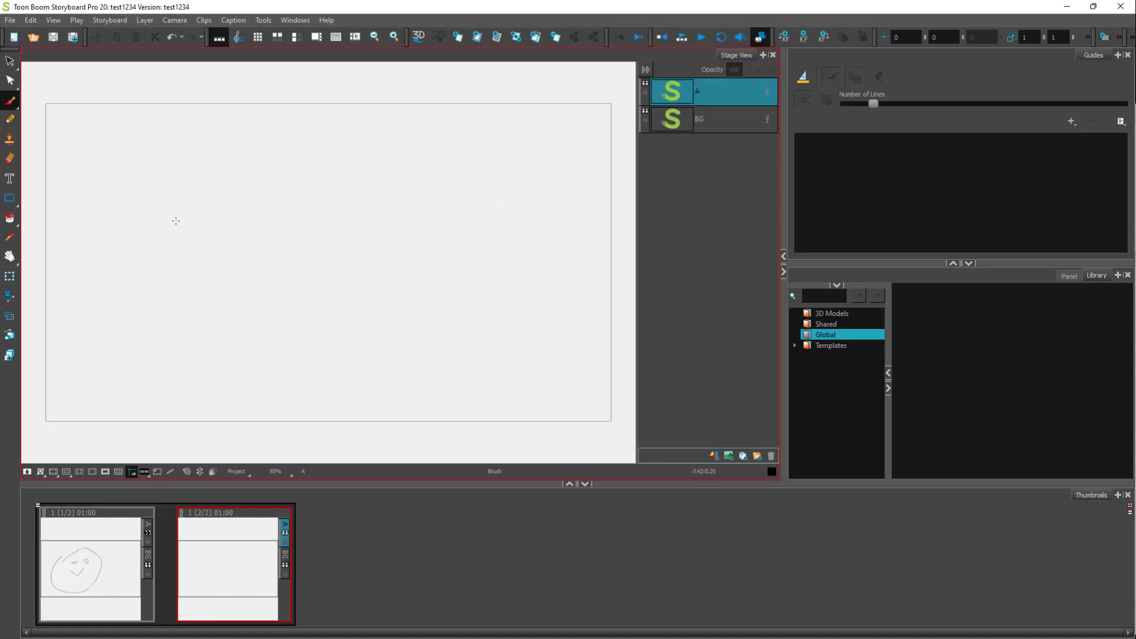
drag(223, 208, 195, 206)
drag(272, 217, 309, 200)
mouse_move(189, 283)
mouse_down()
mouse_move(264, 136)
mouse_move(187, 294)
mouse_up()
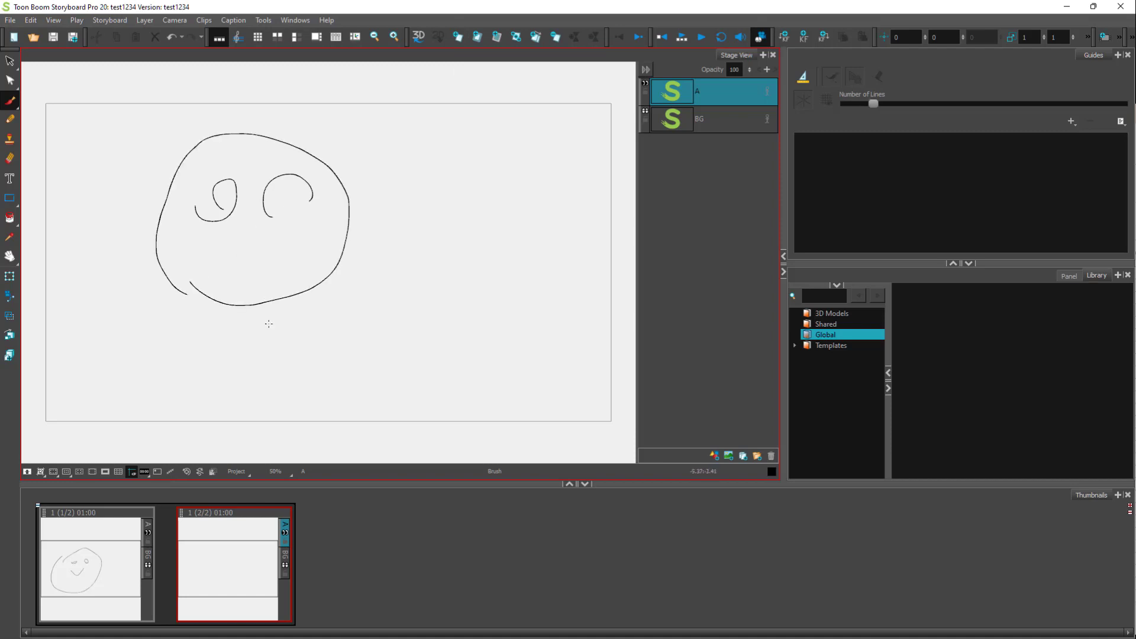
Step: Add panel 3 and draw a face on it with eyes, a mouth and an outline
click(459, 38)
mouse_move(266, 204)
mouse_down()
mouse_move(269, 194)
mouse_move(329, 209)
mouse_move(312, 257)
mouse_up()
mouse_move(271, 296)
mouse_down()
mouse_move(305, 312)
mouse_move(324, 289)
mouse_up()
mouse_move(233, 264)
mouse_down()
mouse_move(247, 362)
mouse_move(208, 189)
mouse_up()
Step: Compare the three faces by switching between panel thumbnails 1, 2 and 3
click(226, 573)
click(105, 555)
click(214, 582)
click(359, 579)
click(243, 589)
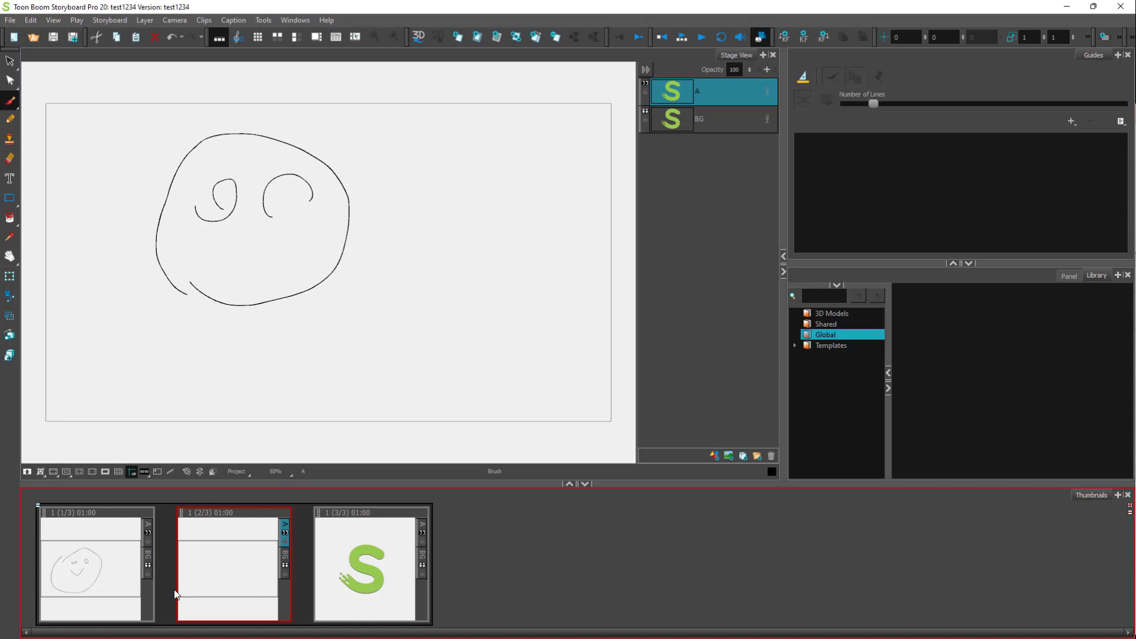
click(101, 555)
click(222, 544)
click(342, 542)
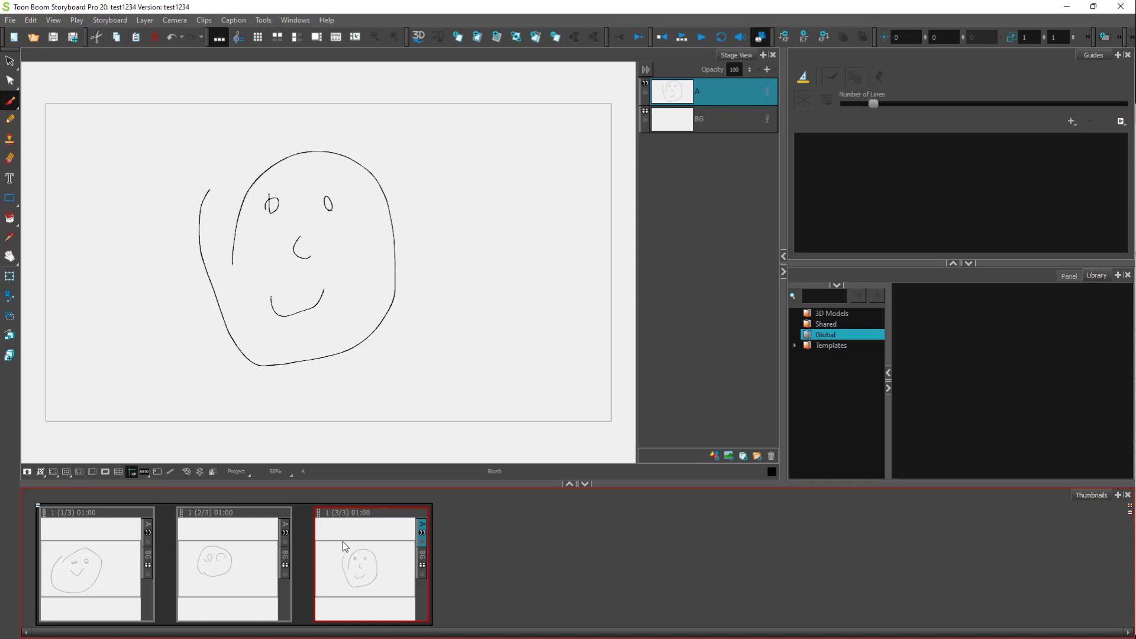
click(236, 564)
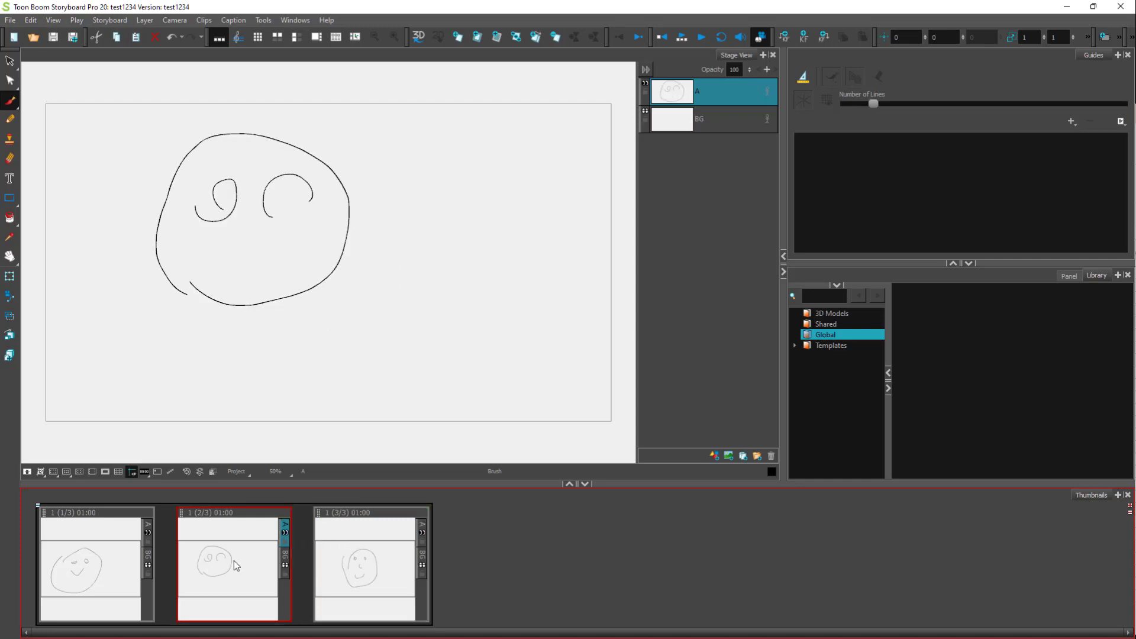
click(86, 577)
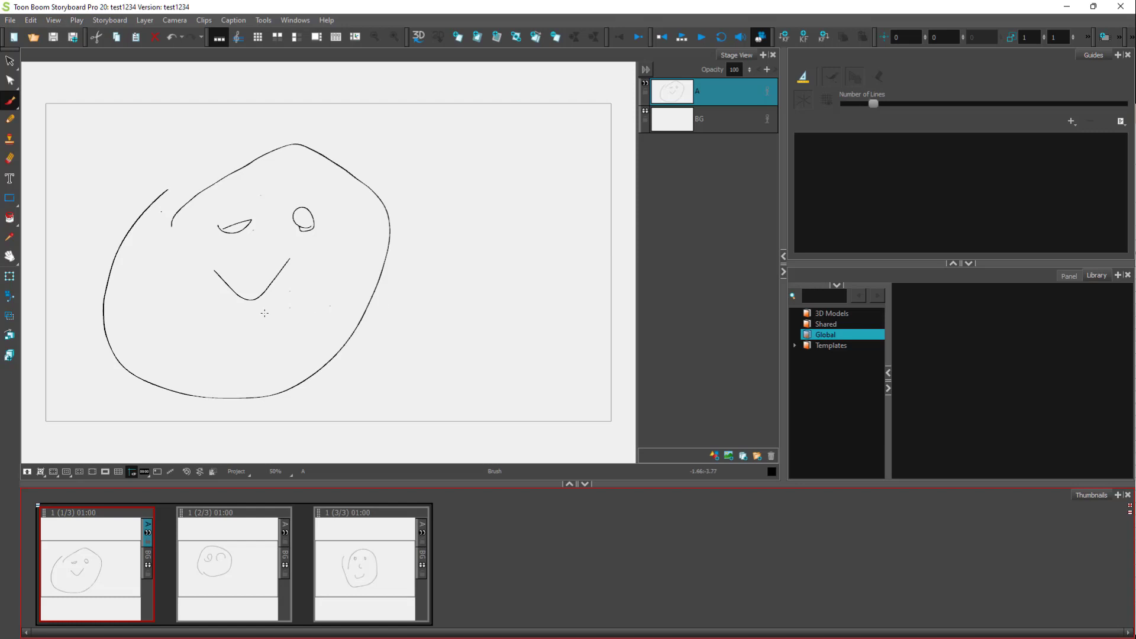
click(248, 558)
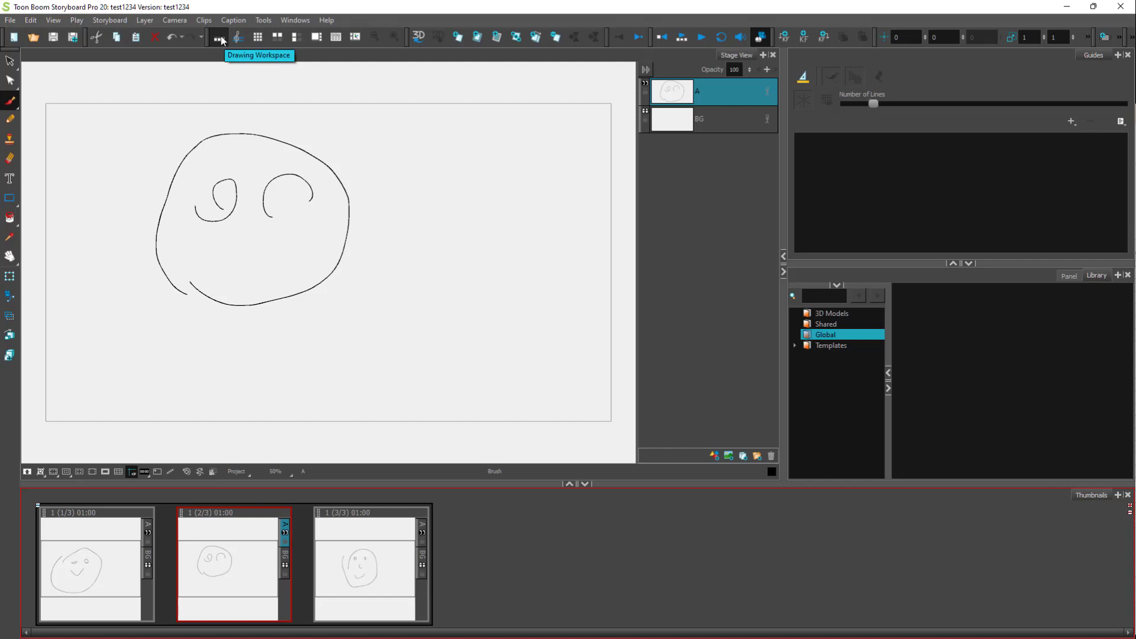
Step: Switch to the Timeline workspace, zoom the timeline in, and reposition panel 3's clip
click(237, 40)
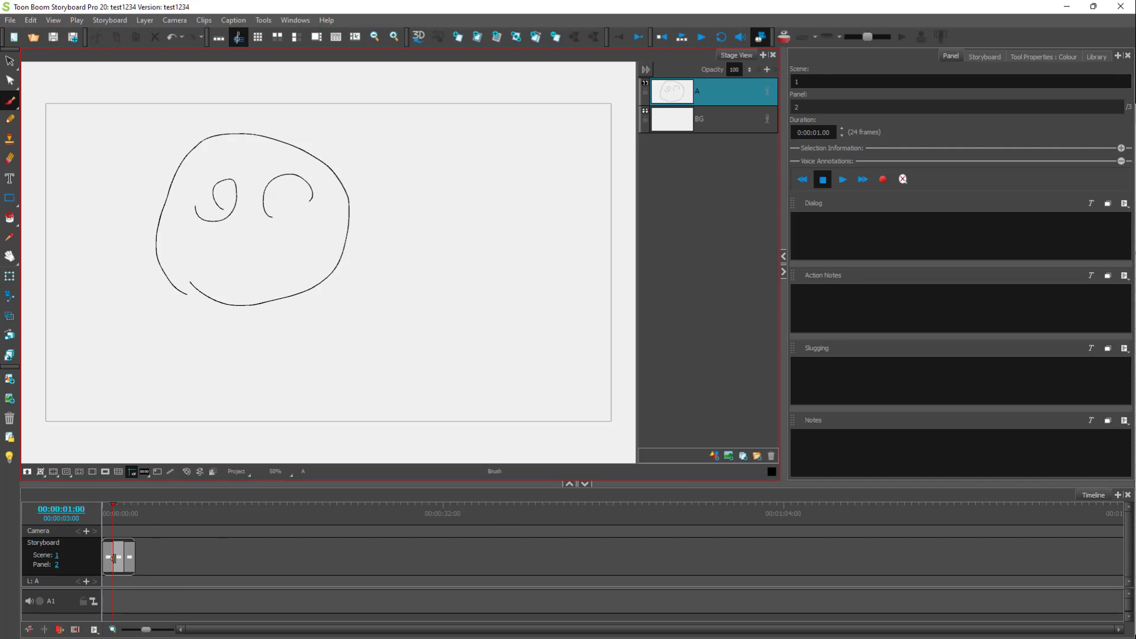
drag(146, 630, 158, 630)
drag(327, 558, 279, 552)
click(140, 559)
Step: Shift panel 2 later and trim panel 1 to 16 frames
click(179, 514)
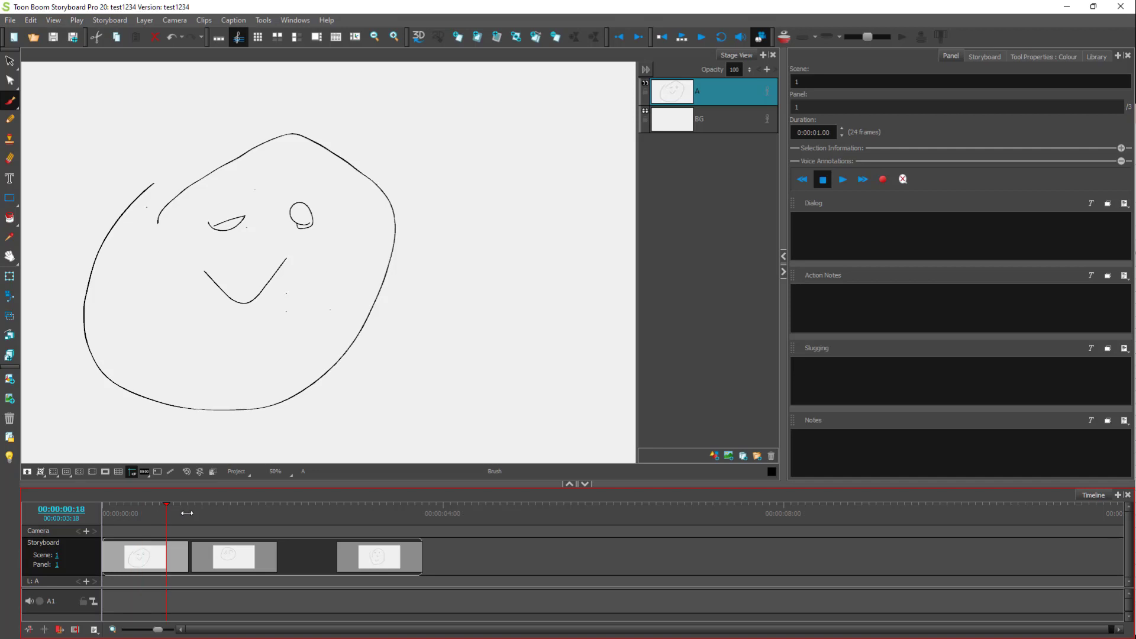
click(294, 514)
drag(255, 519, 187, 519)
click(168, 562)
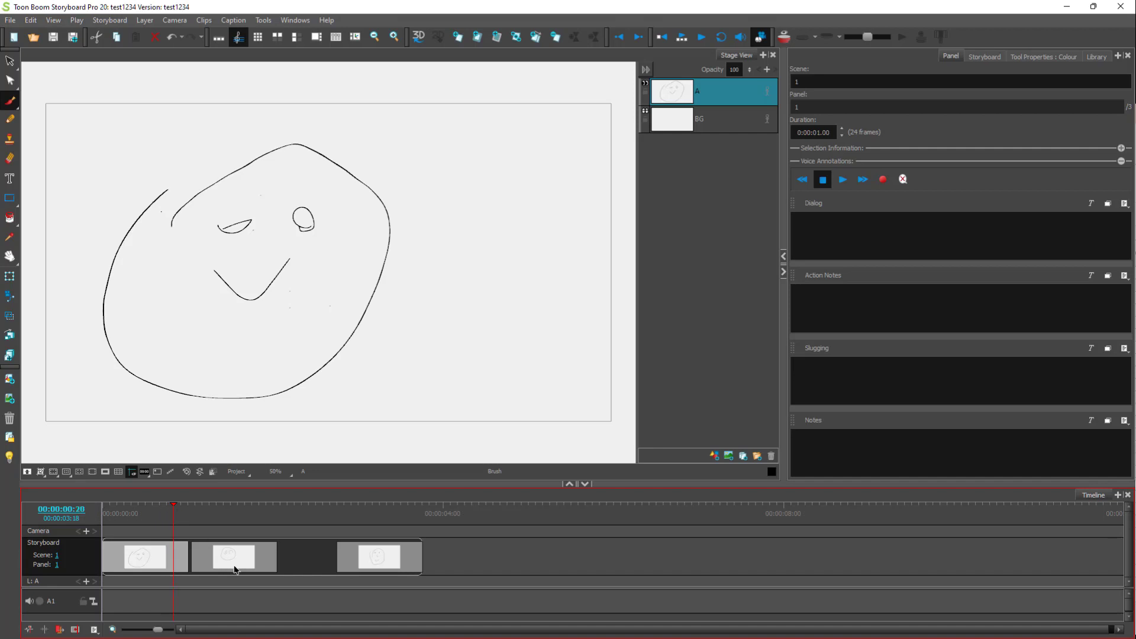
drag(232, 566, 302, 578)
click(185, 560)
mouse_move(187, 561)
mouse_down()
mouse_move(317, 562)
mouse_move(161, 567)
mouse_move(225, 565)
mouse_move(163, 568)
mouse_move(201, 562)
mouse_move(172, 557)
mouse_up()
Step: Lengthen panel 2 to 49 frames and scrub through its frames
click(168, 556)
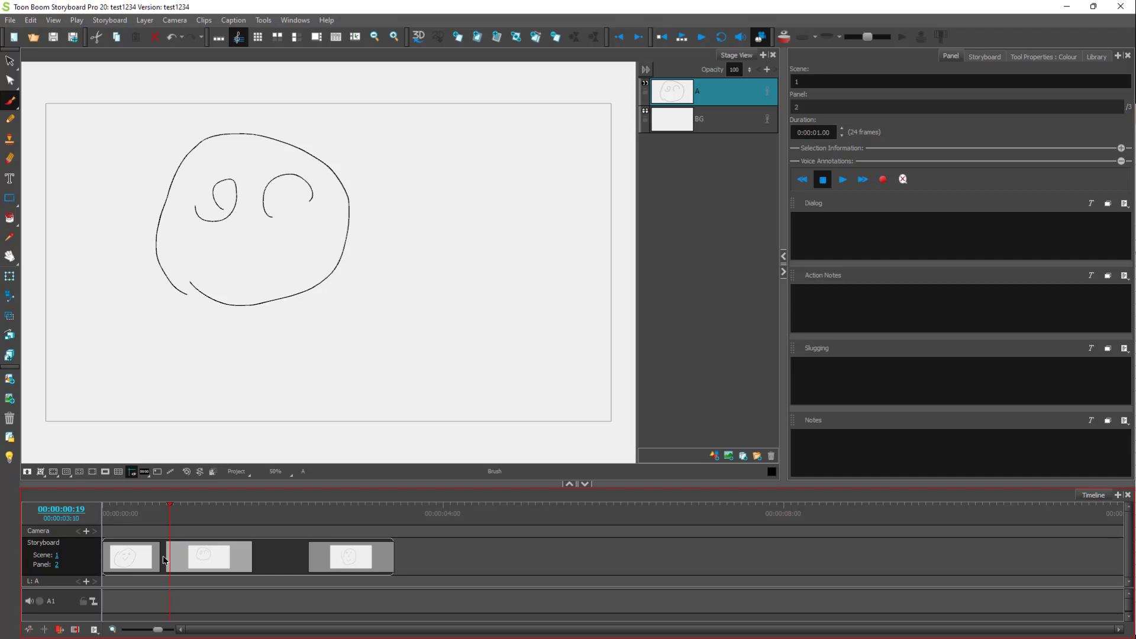
drag(162, 560, 158, 560)
drag(252, 557, 340, 559)
click(301, 508)
mouse_move(303, 508)
mouse_down()
mouse_move(337, 510)
mouse_move(255, 510)
mouse_move(319, 512)
mouse_up()
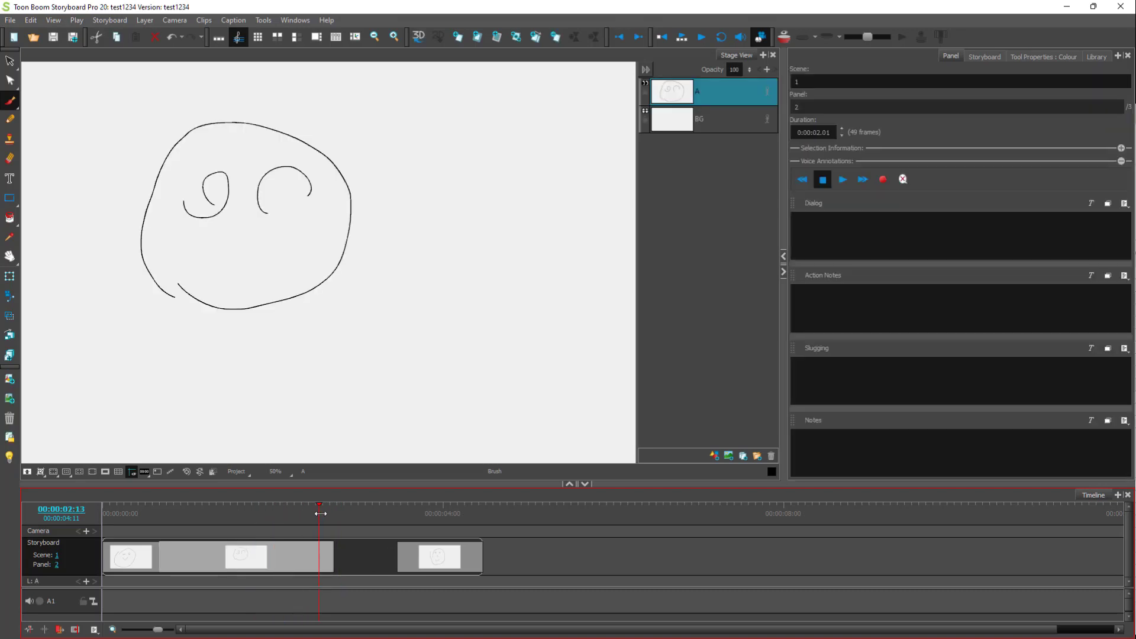
Step: Move panel 3 left to close the gap, lengthen it to 51 frames, and play from the start
drag(443, 562, 334, 558)
drag(416, 555, 514, 555)
click(107, 510)
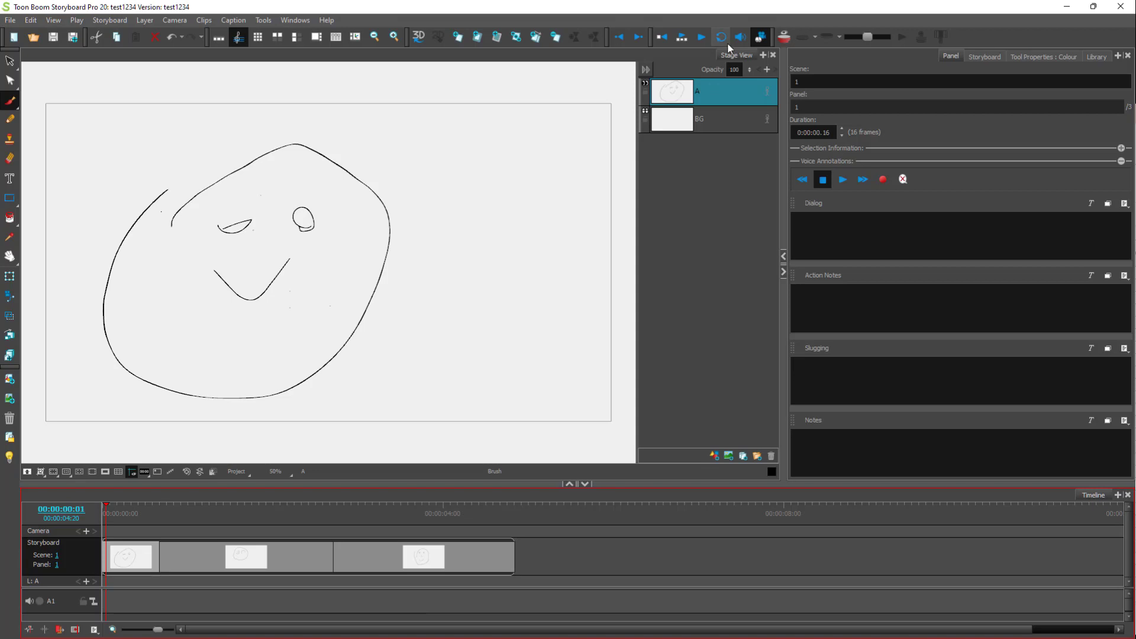
click(702, 37)
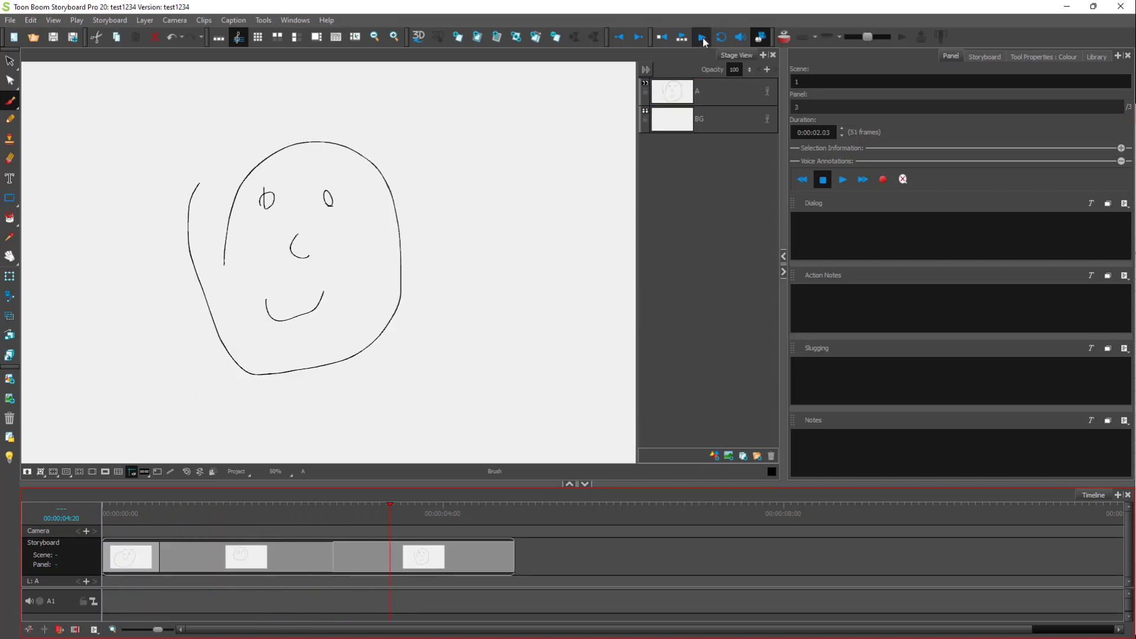
Step: Stop playback at 00:00:03:14 in panel 3 and restore down the window
click(702, 38)
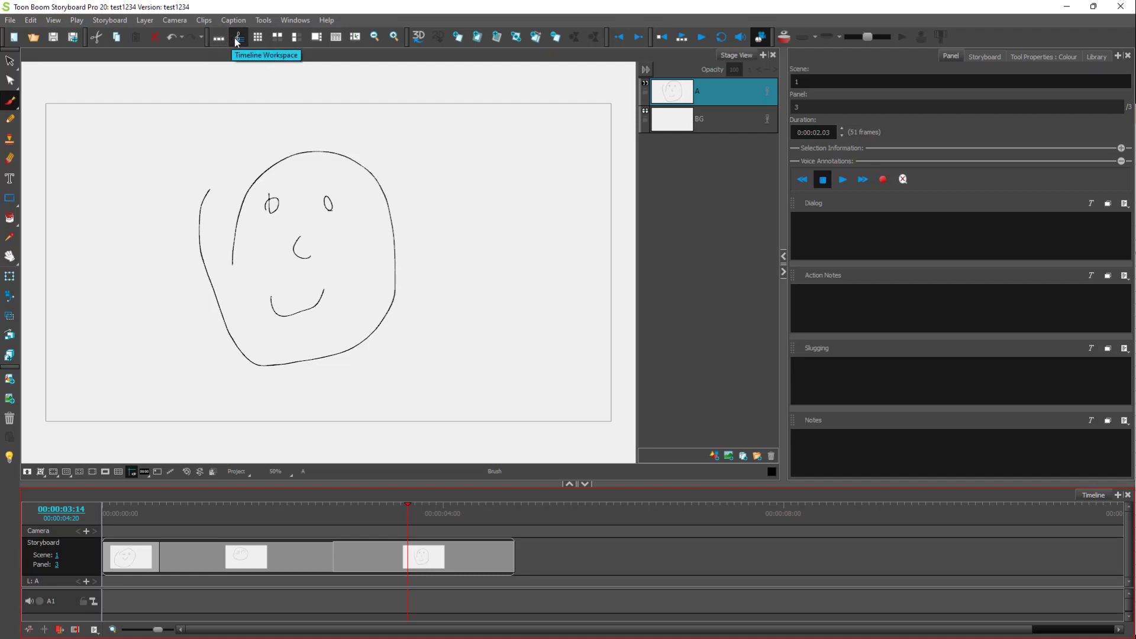
click(254, 34)
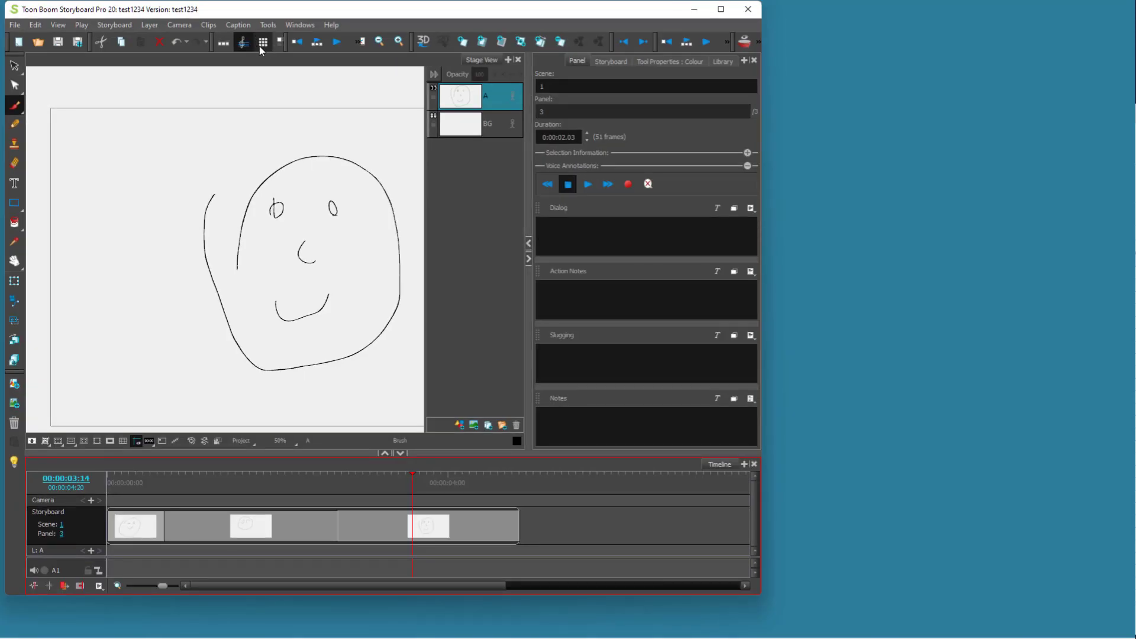
Step: Show all panels in the Thumbnails workspace, then restore and re-maximize the window
click(262, 45)
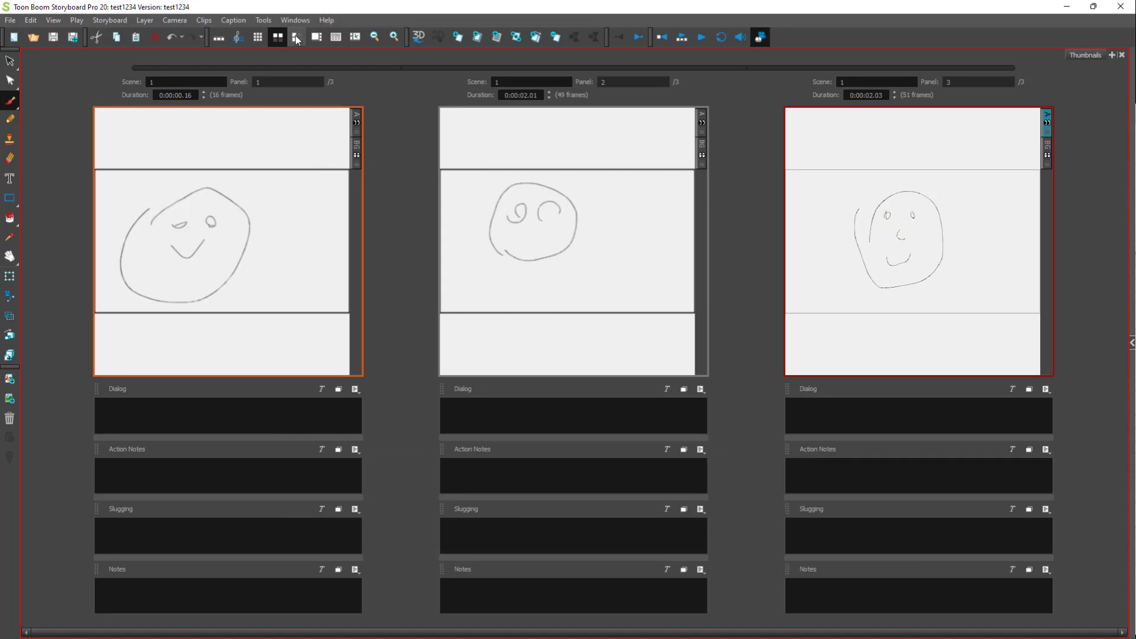
key(super+Down)
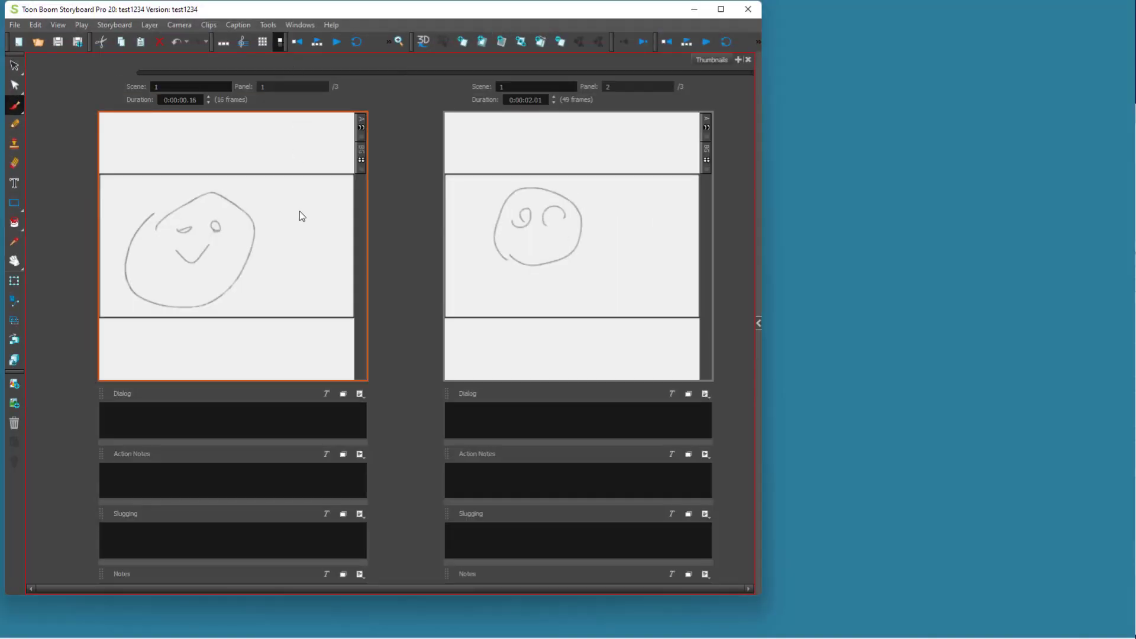
key(super+Up)
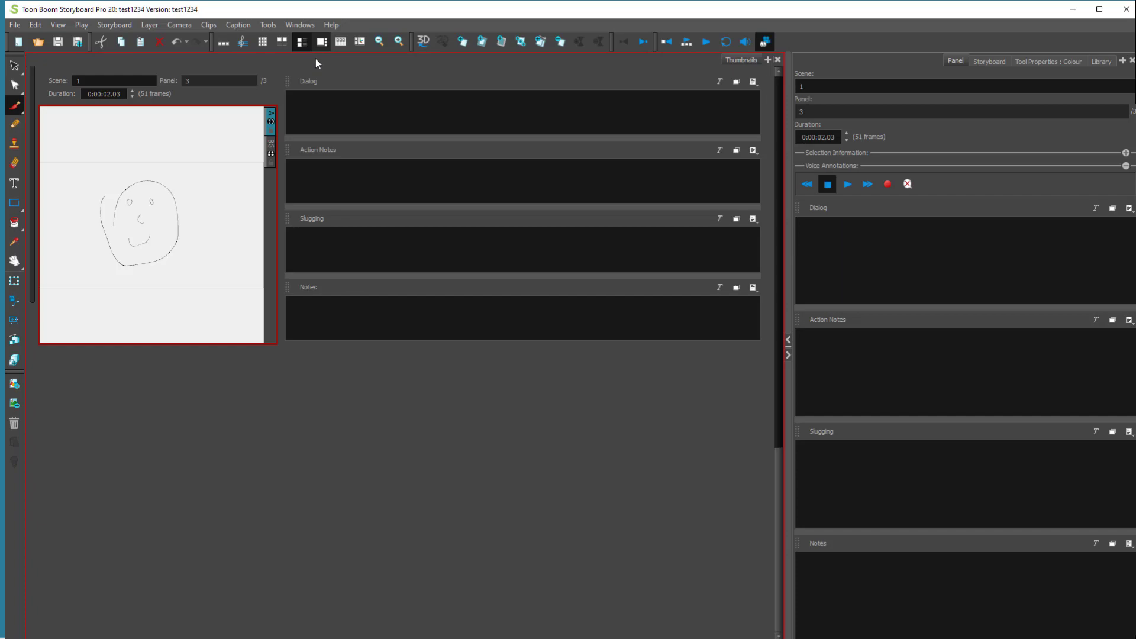
key(ctrl+f)
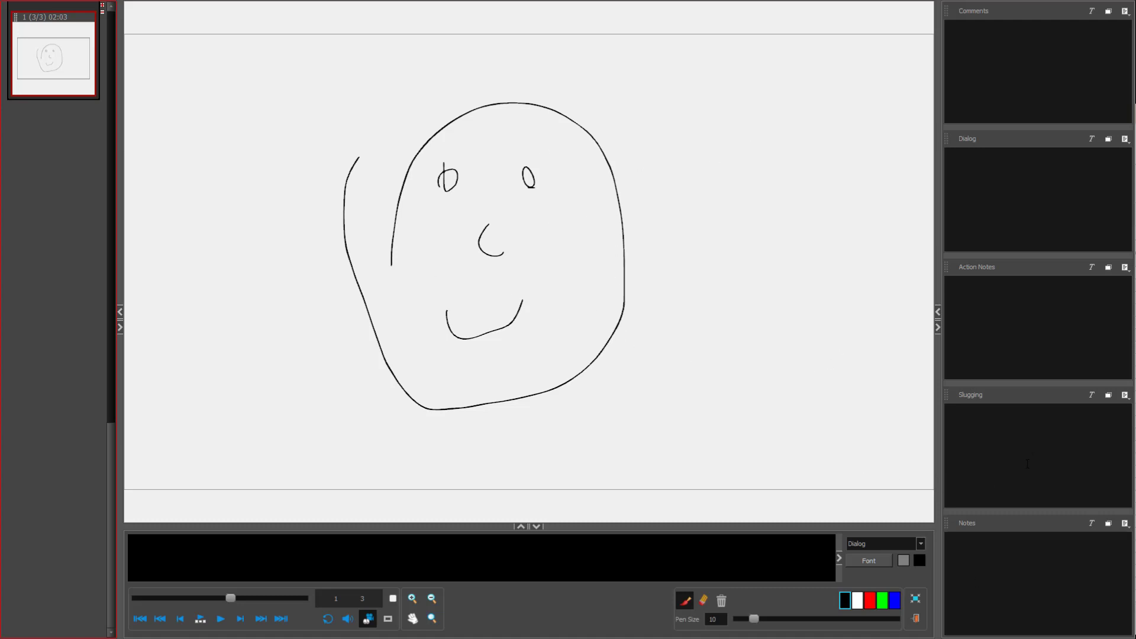
click(918, 620)
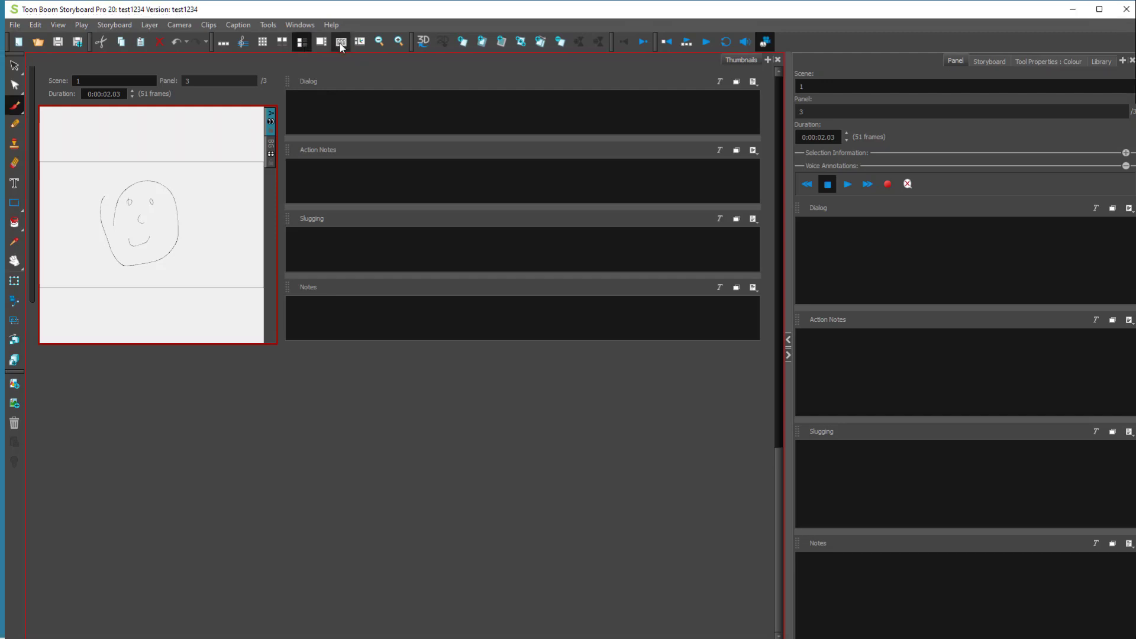
click(340, 43)
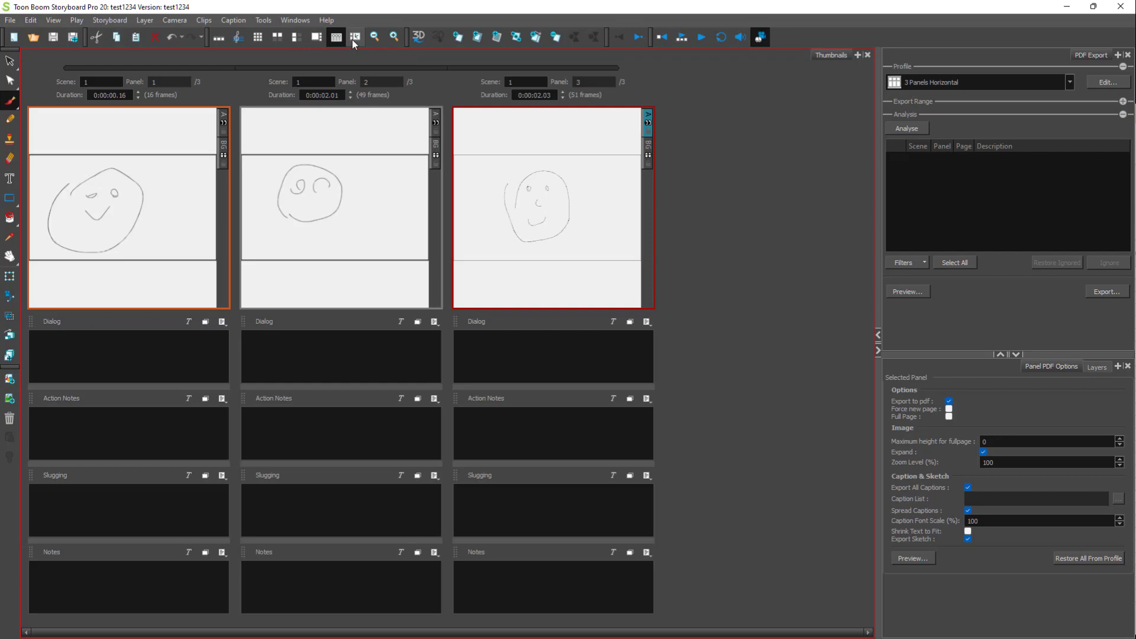
Step: Leave the PDF Export workspace with its 3 Panels Horizontal profile for the 3D View workspace
click(354, 38)
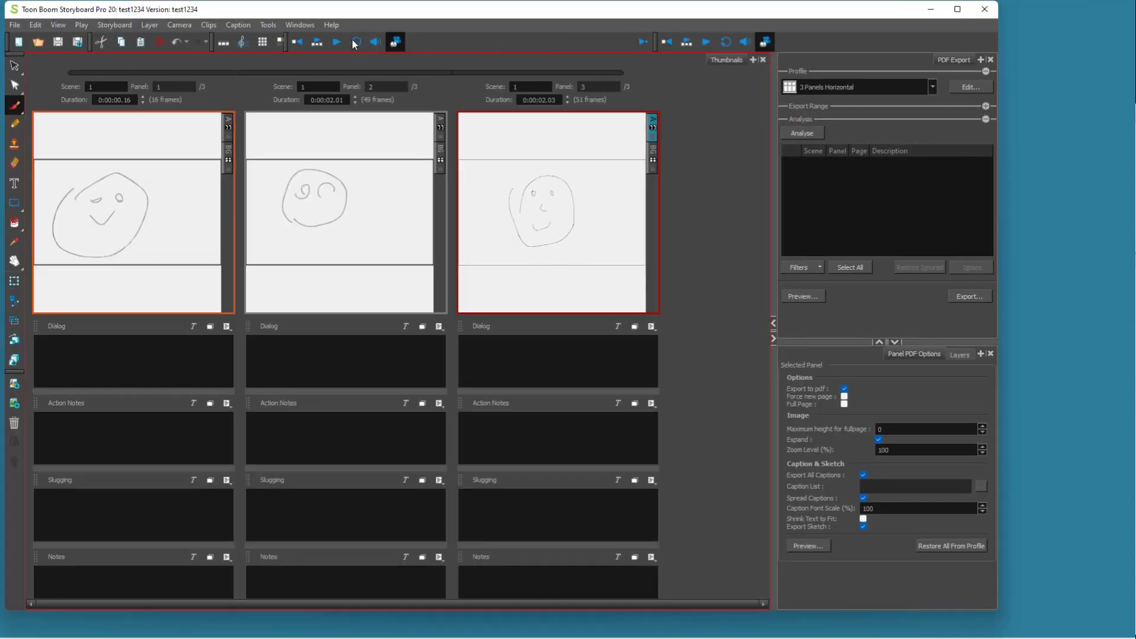